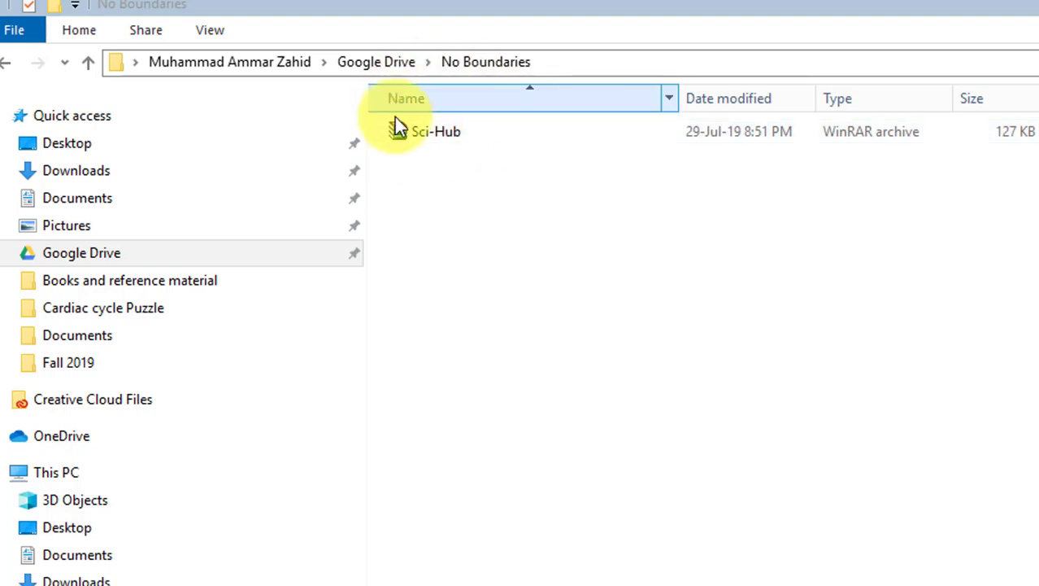
Extract the Sci-Hub archive here, creating a Sci-Hub folder in No Boundaries, and select it
{"action": "left_click", "coordinate": [456, 133]}
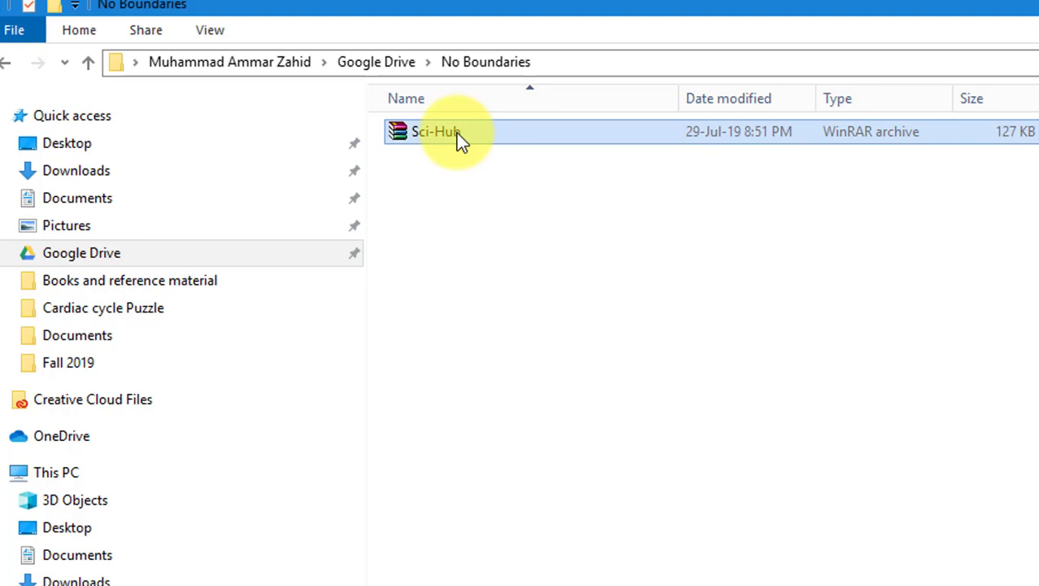
{"action": "right_click", "coordinate": [456, 132]}
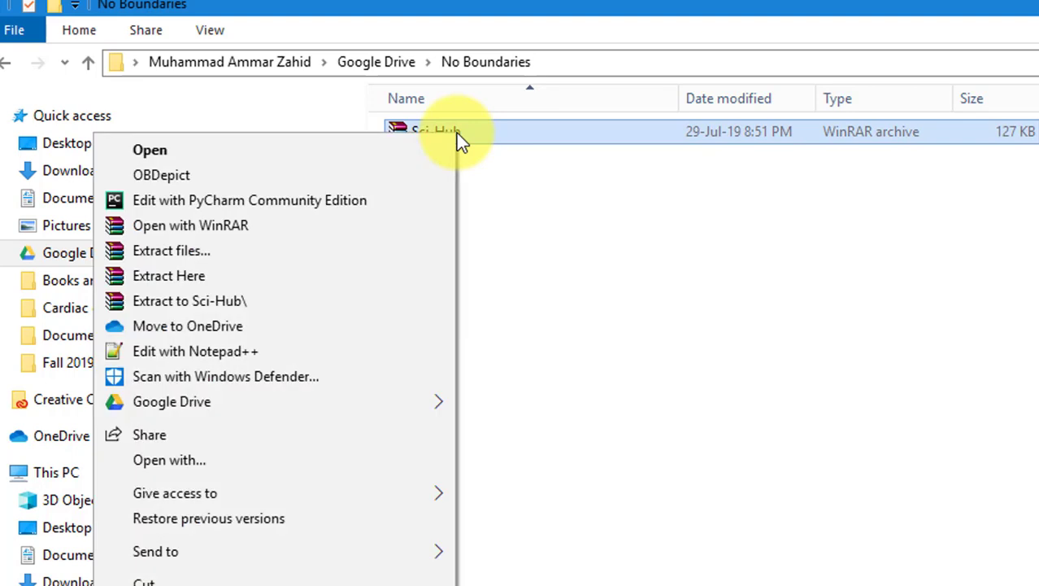
{"action": "left_click", "coordinate": [369, 270]}
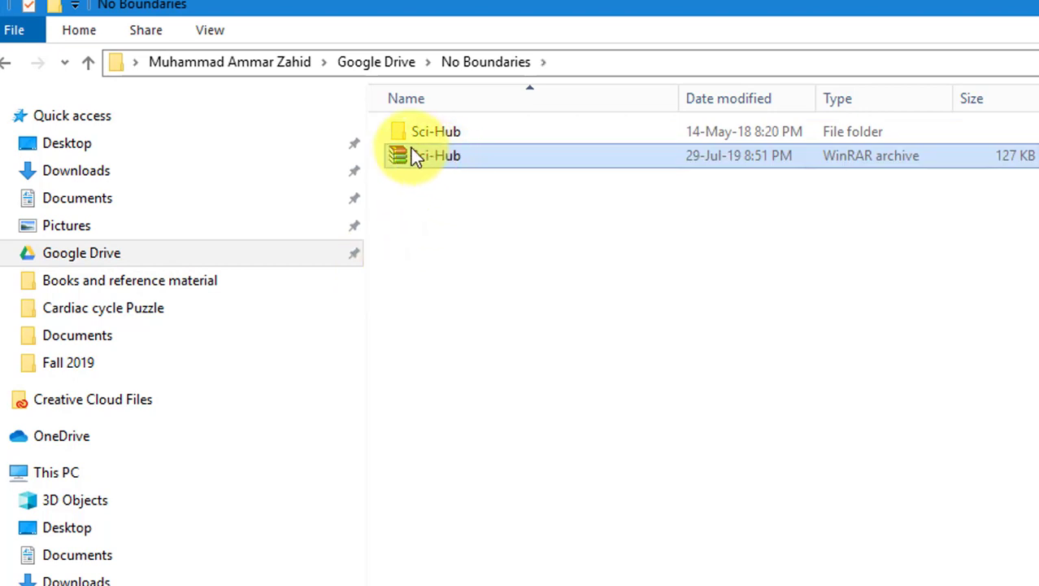
{"action": "left_click", "coordinate": [445, 133]}
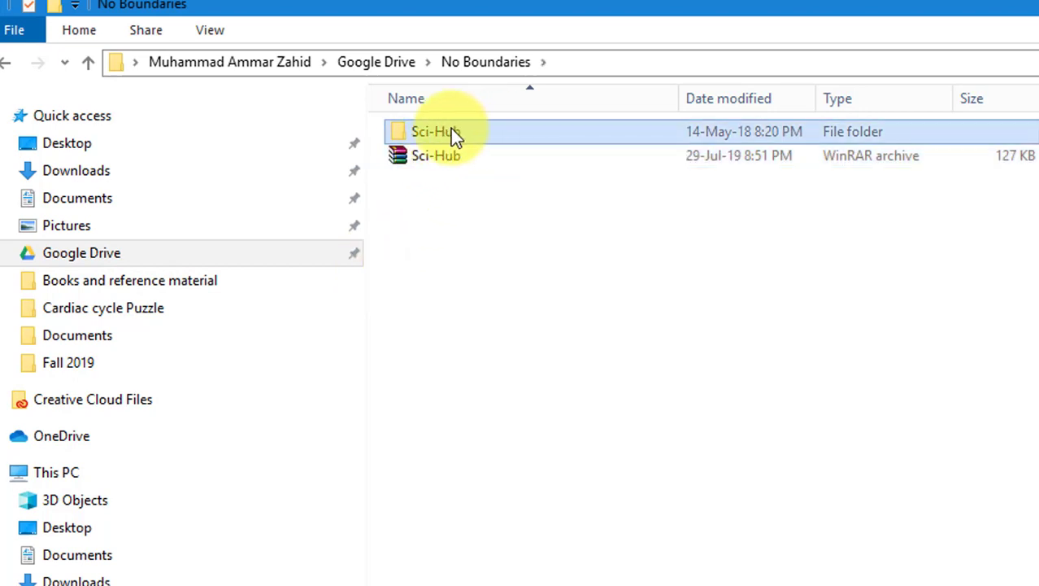
{"action": "mouse_move", "coordinate": [454, 136]}
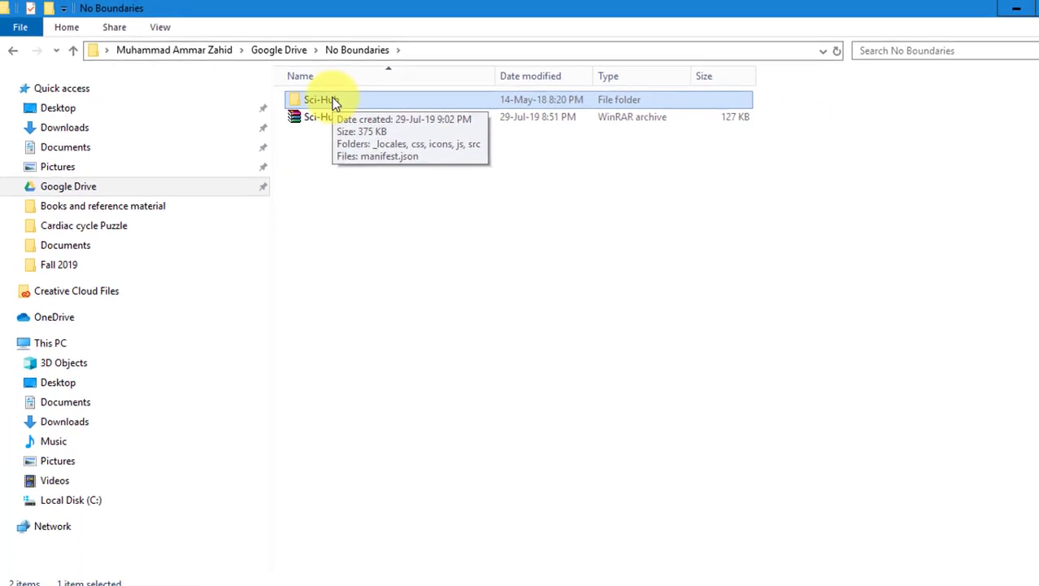
In Chrome, go to More tools > Extensions and switch Developer mode on
{"action": "left_click", "coordinate": [166, 570]}
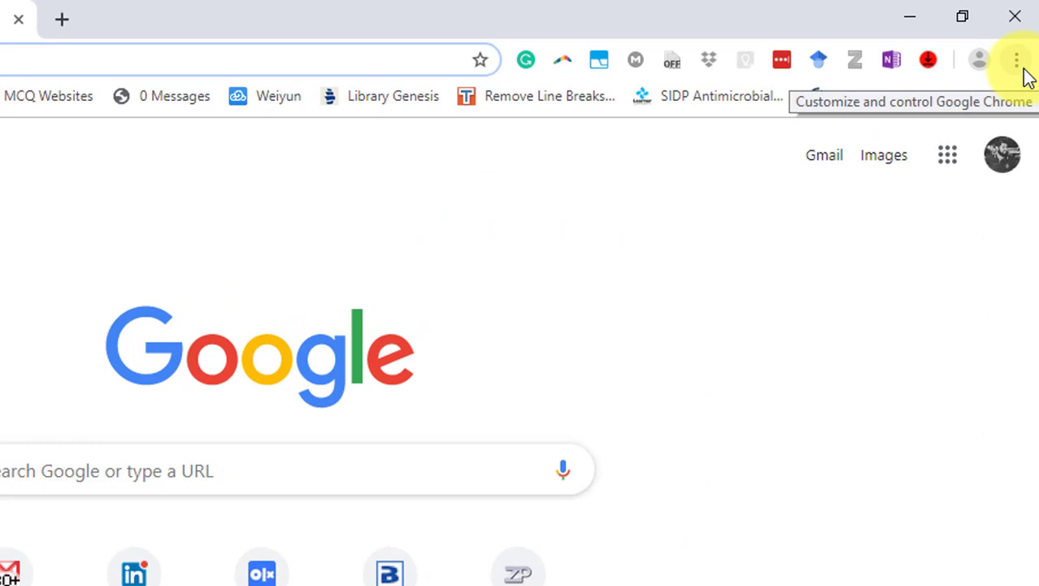
{"action": "left_click", "coordinate": [1018, 61]}
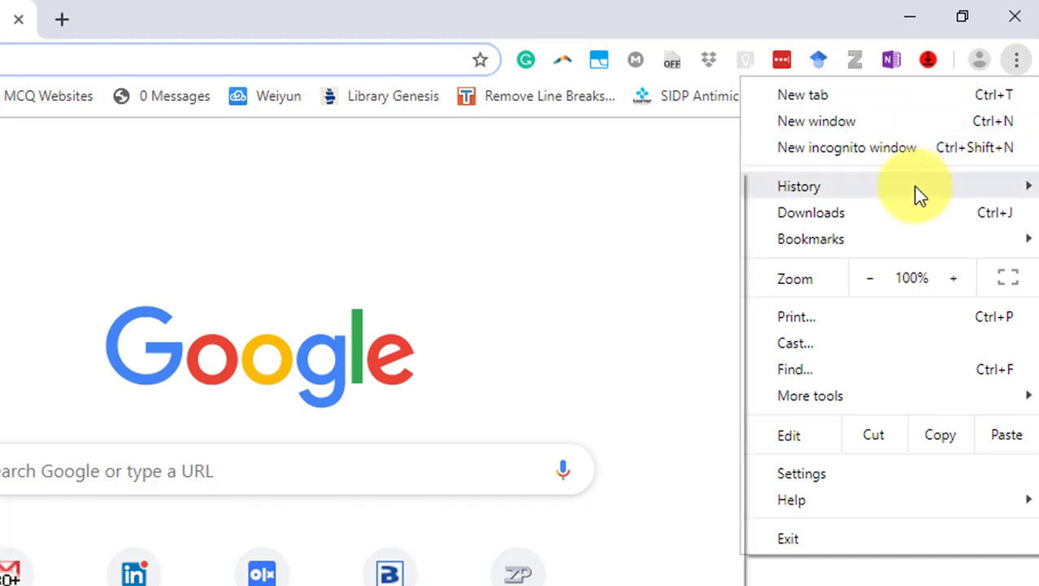
{"action": "mouse_move", "coordinate": [867, 396]}
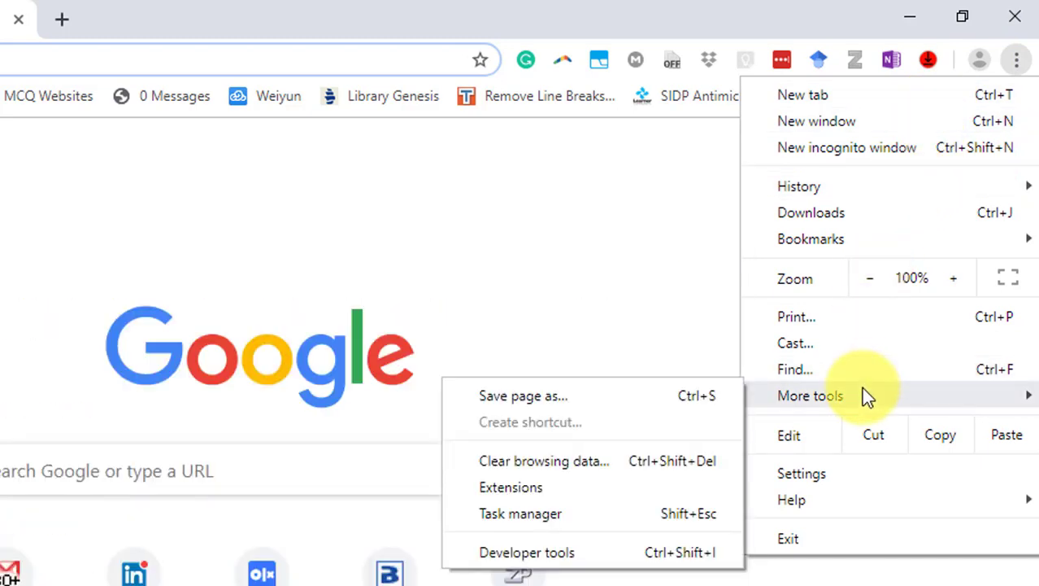
{"action": "left_click", "coordinate": [642, 491]}
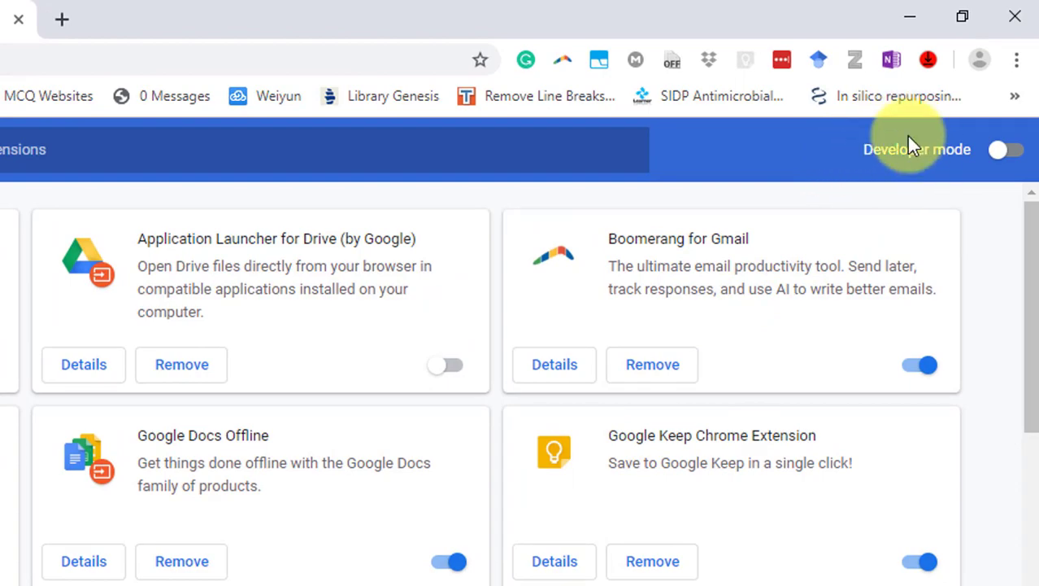
{"action": "left_click", "coordinate": [999, 152]}
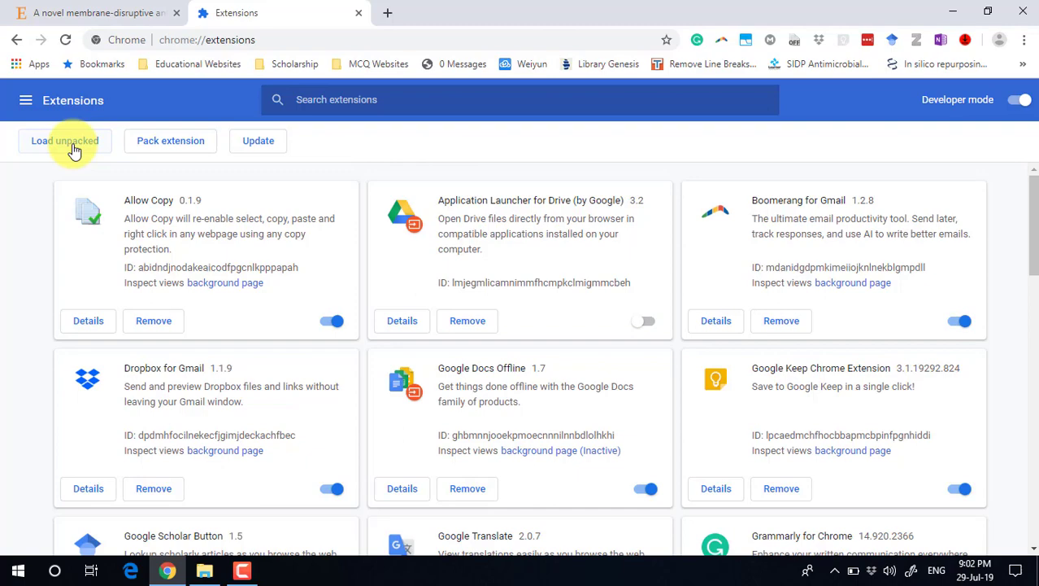
Start Load unpacked and choose the Sci-Hub folder in No Boundaries as the extension directory
{"action": "left_click", "coordinate": [74, 151]}
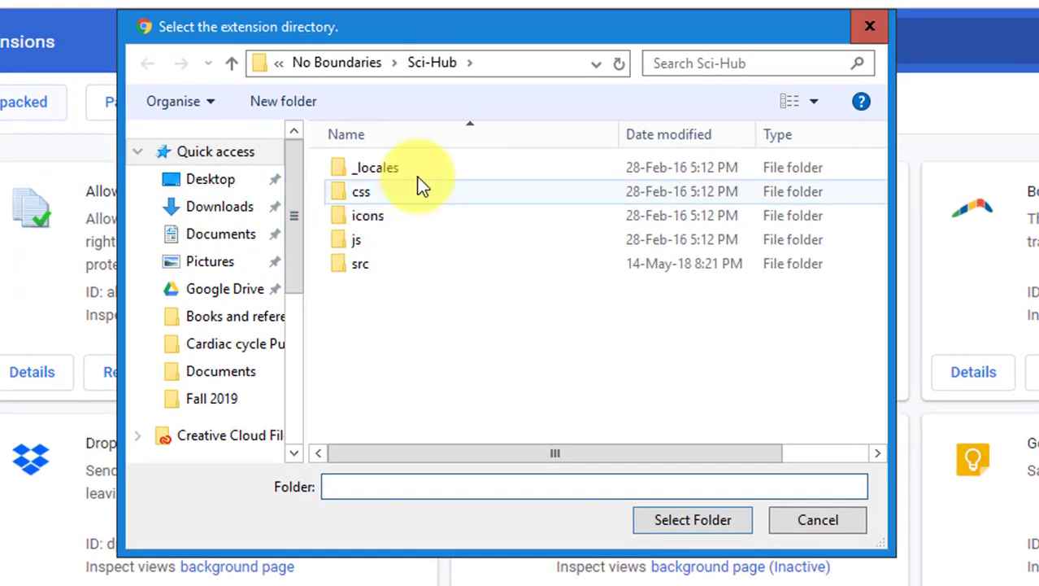
{"action": "left_click", "coordinate": [349, 64]}
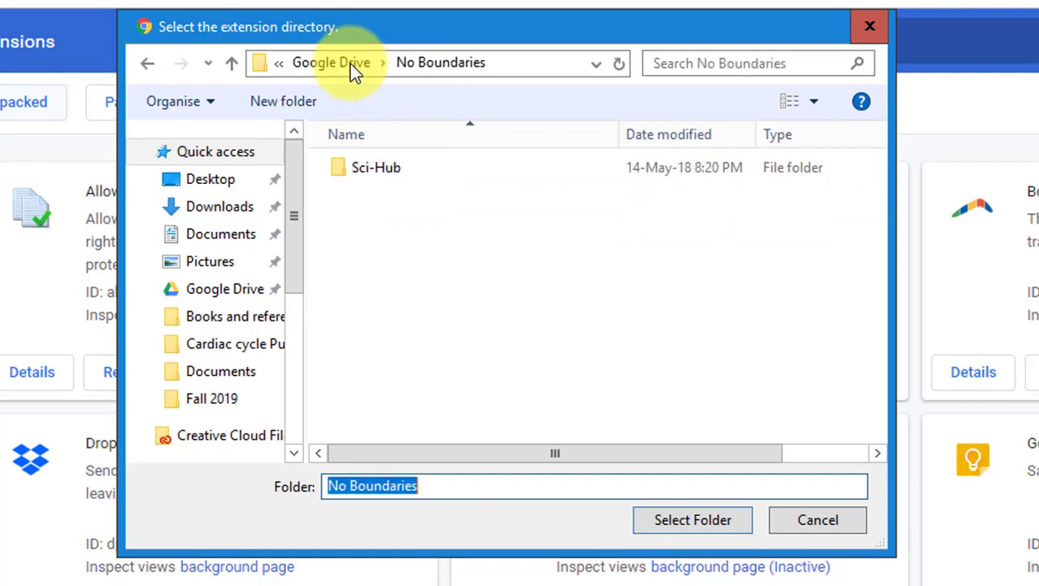
{"action": "left_click", "coordinate": [392, 171]}
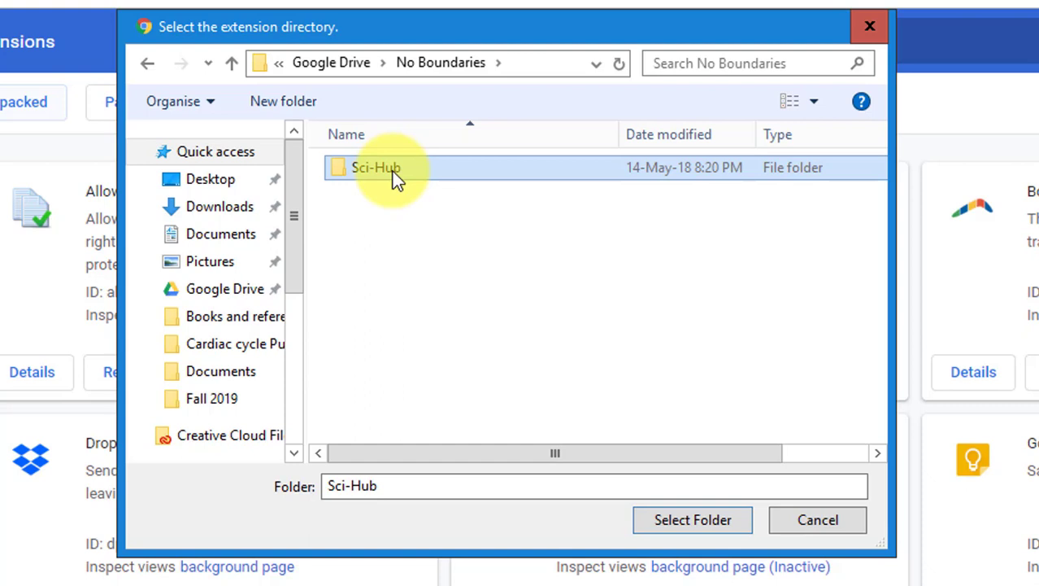
{"action": "double_click", "coordinate": [392, 171]}
{"action": "left_click", "coordinate": [345, 65]}
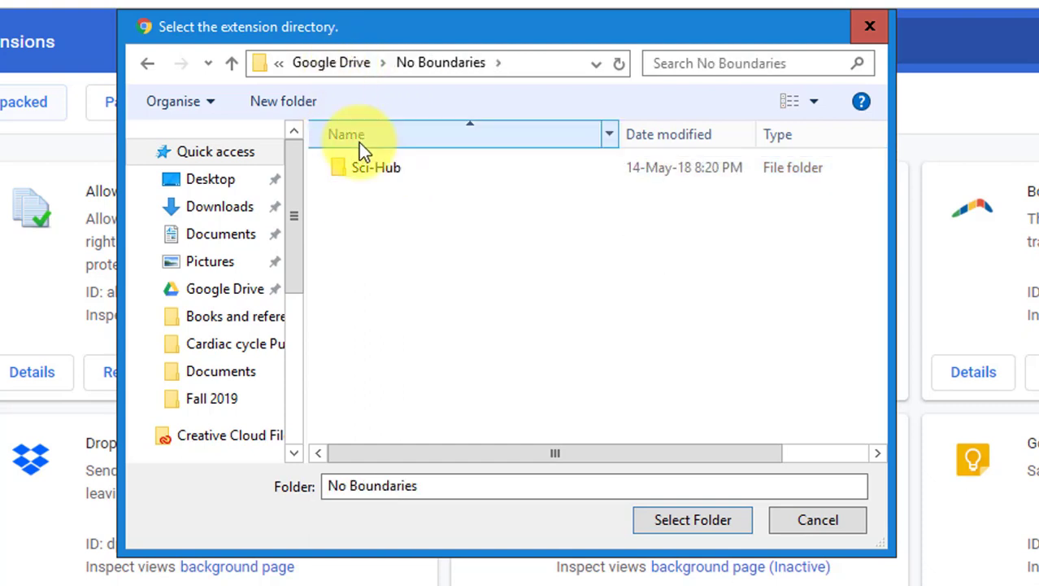
{"action": "left_click", "coordinate": [364, 169]}
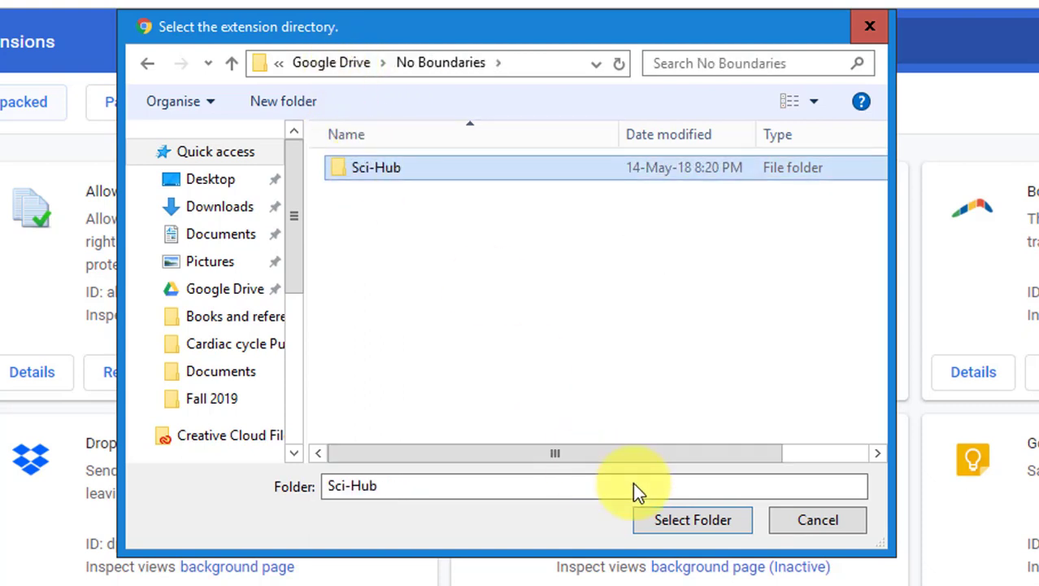
Confirm loading Sci-Hub as an extension, then close Extensions and skim the article's highlights and abstract
{"action": "left_click", "coordinate": [671, 520]}
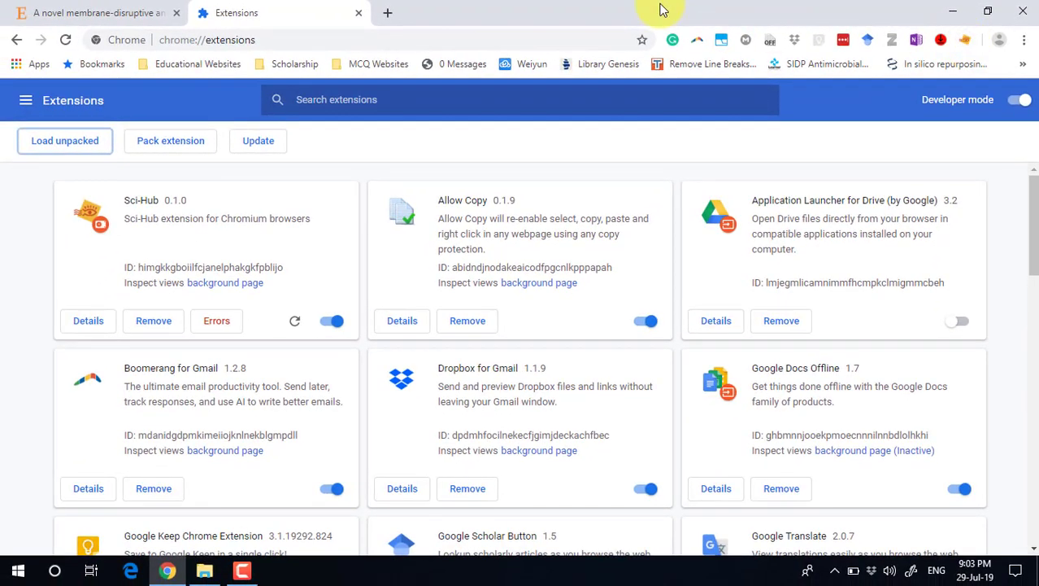
{"action": "left_click", "coordinate": [358, 14]}
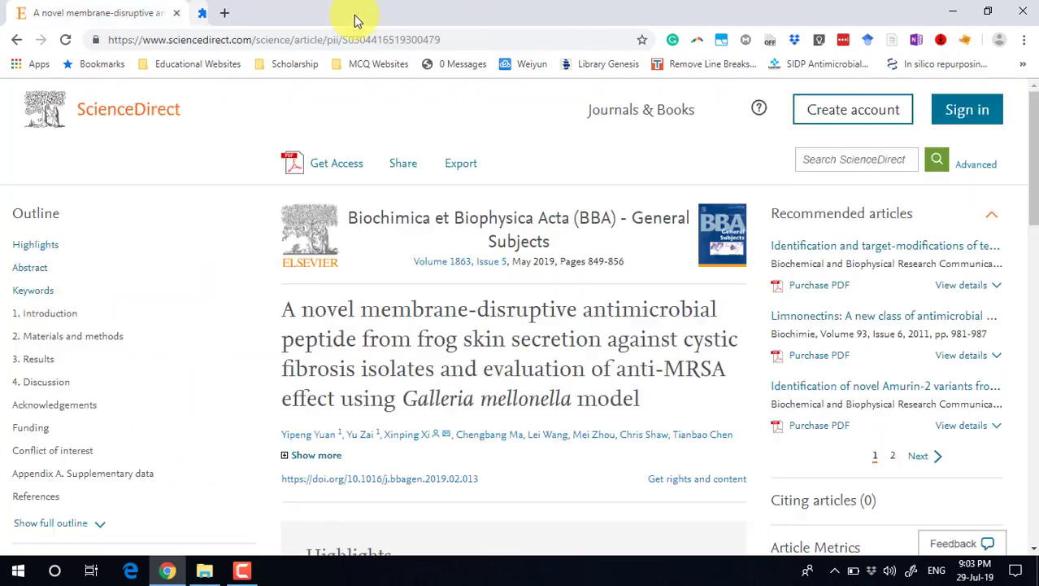
{"action": "scroll", "coordinate": [187, 236], "scroll_direction": "down", "scroll_amount": 8}
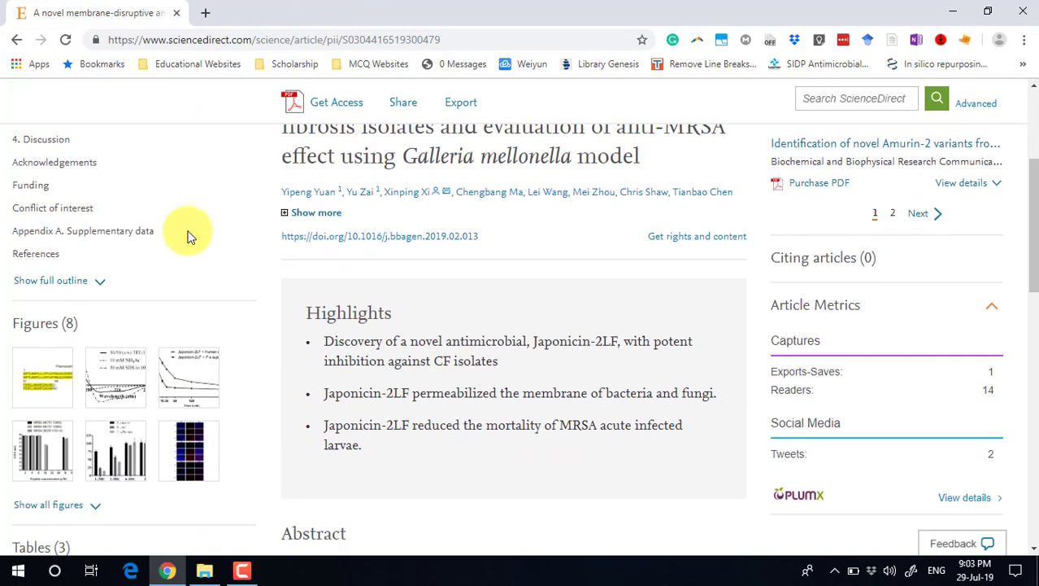
{"action": "scroll", "coordinate": [187, 236], "scroll_direction": "up", "scroll_amount": 2}
{"action": "scroll", "coordinate": [187, 236], "scroll_direction": "up", "scroll_amount": 6}
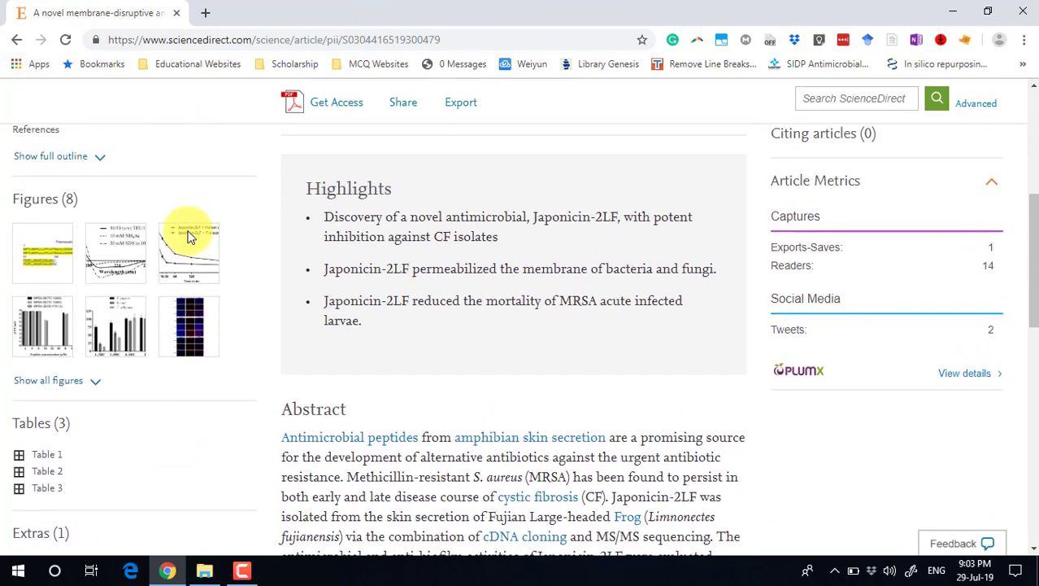
{"action": "scroll", "coordinate": [187, 236], "scroll_direction": "up", "scroll_amount": 1}
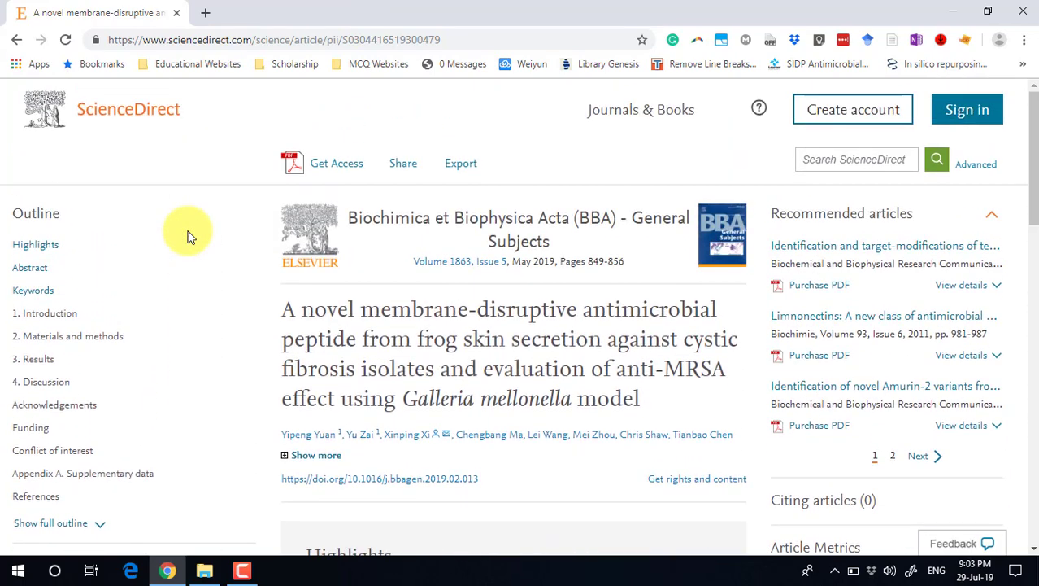
{"action": "left_click", "coordinate": [325, 166]}
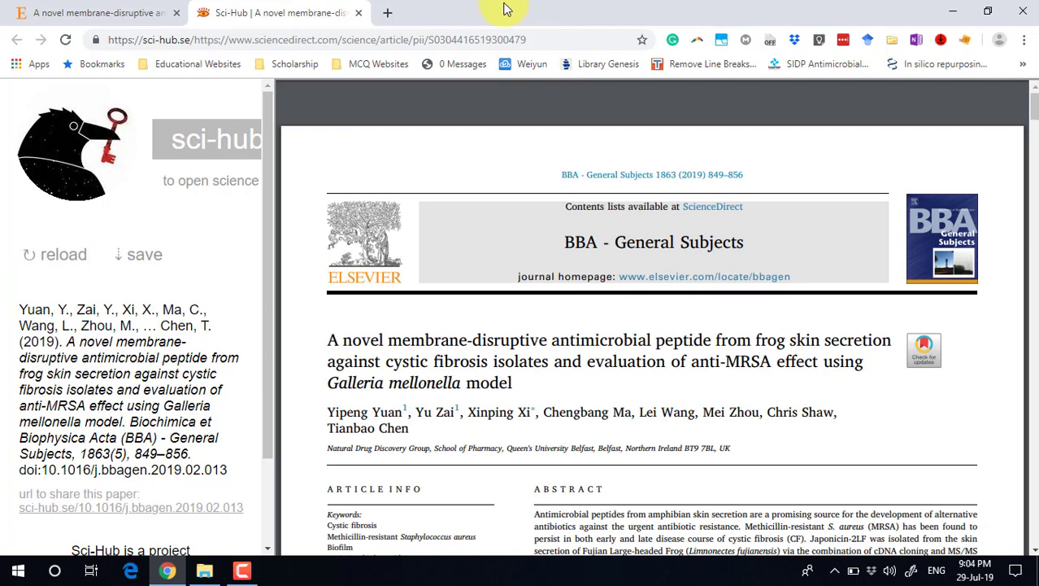
Close the Sci-Hub PDF tab and load sci-hub.se in a new tab
{"action": "left_click", "coordinate": [360, 14]}
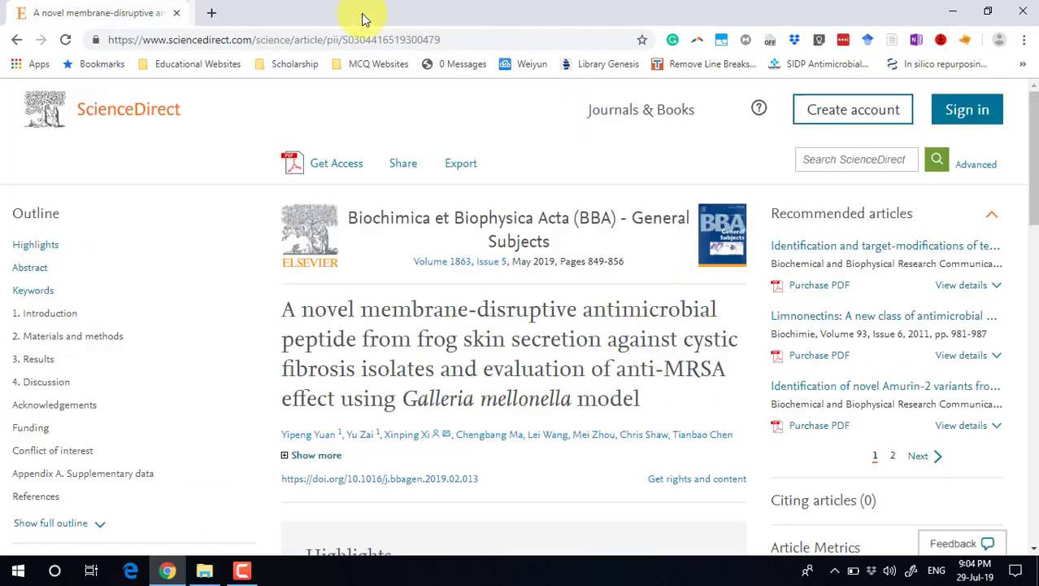
{"action": "left_click", "coordinate": [207, 19]}
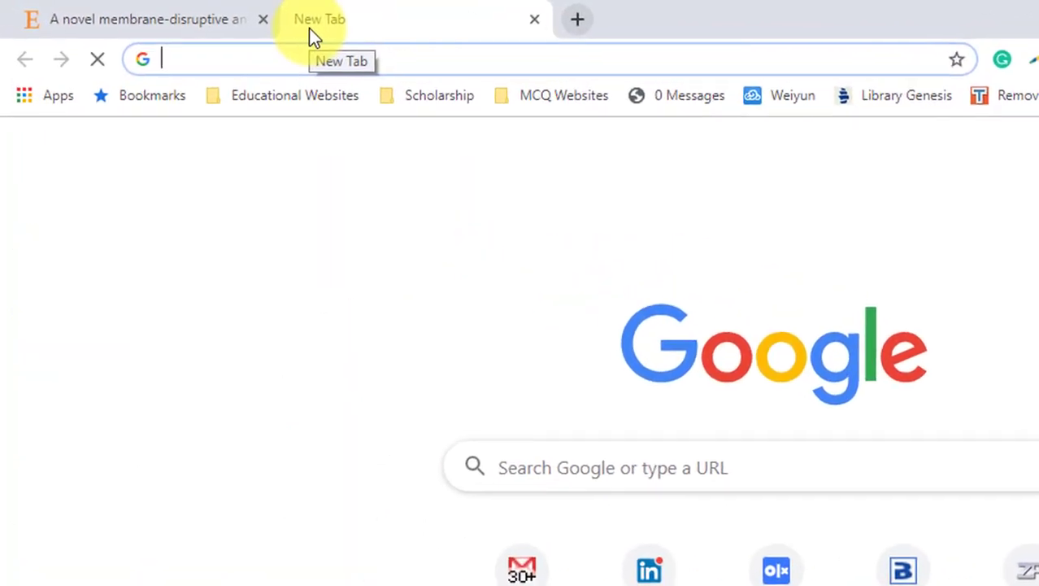
{"action": "type", "text": "sci-h"}
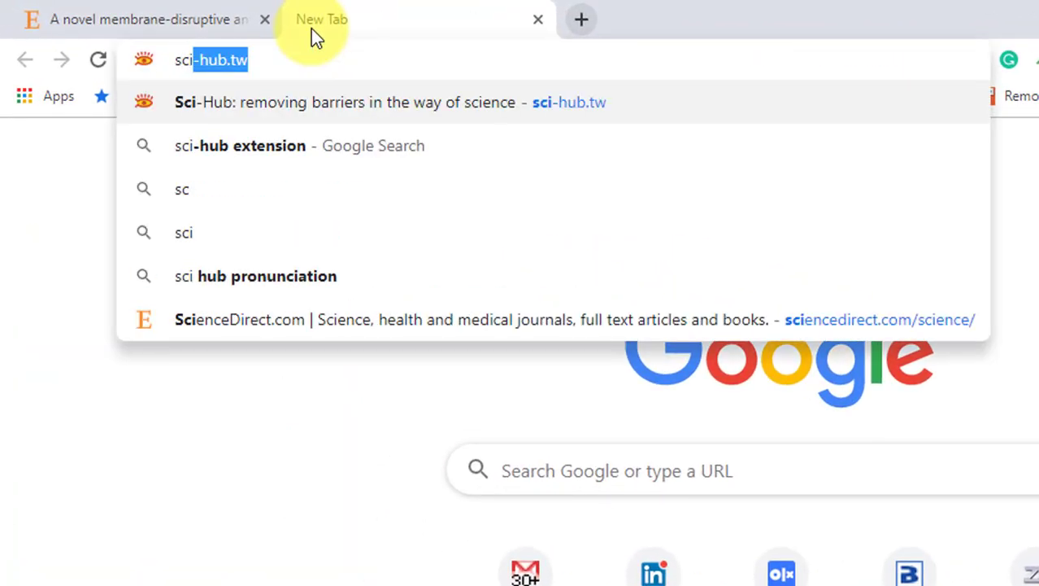
{"action": "type", "text": "ub"}
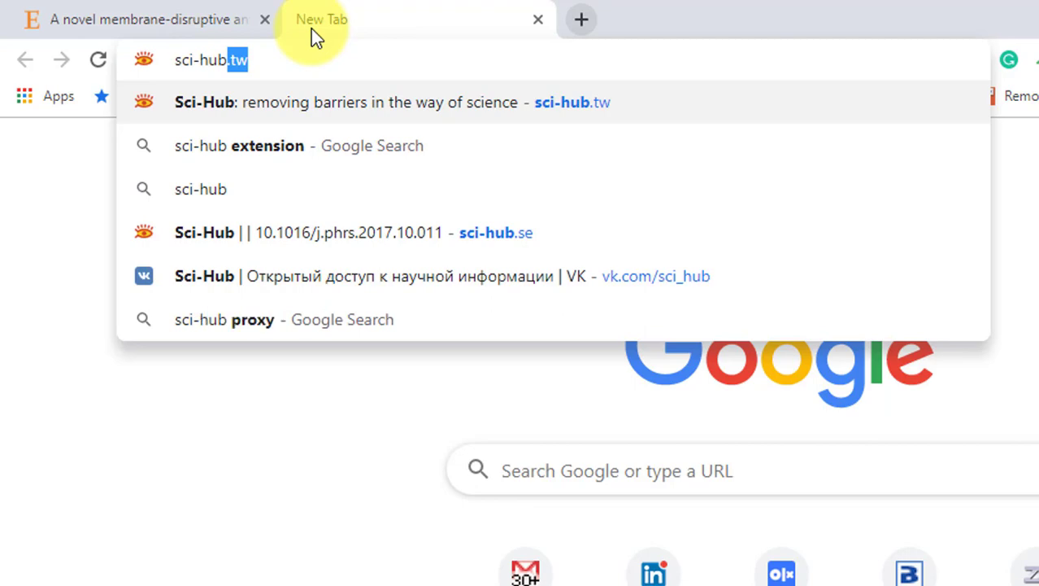
{"action": "type", "text": ".se"}
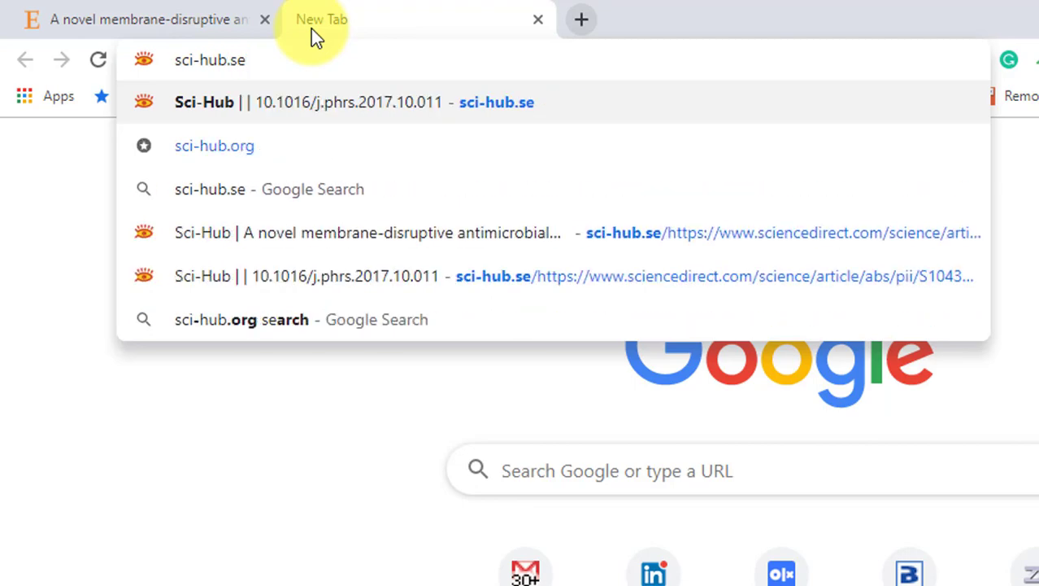
{"action": "key", "text": "Return"}
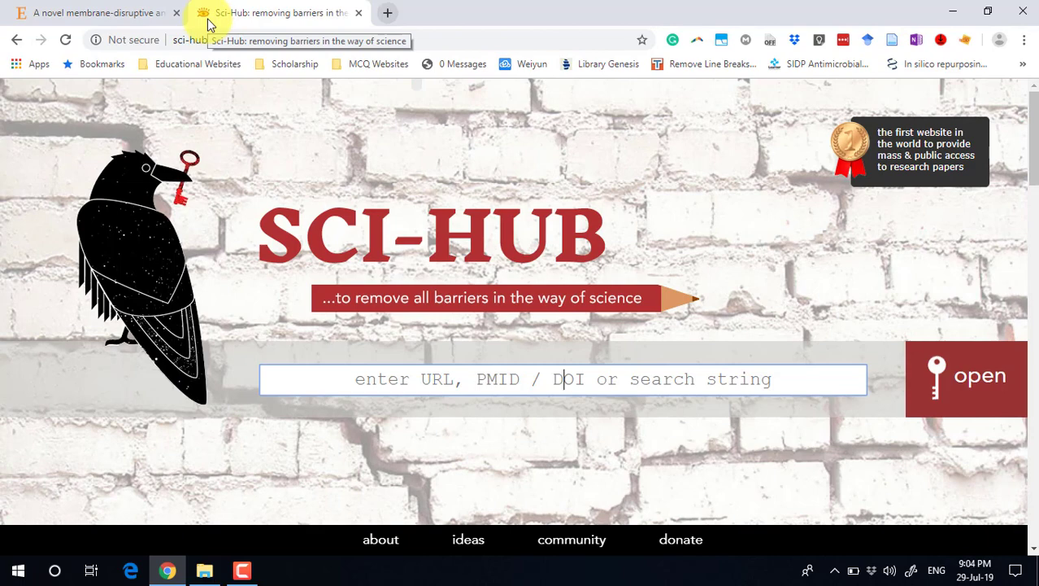
Copy the ScienceDirect article's URL from its address bar
{"action": "left_click", "coordinate": [151, 14]}
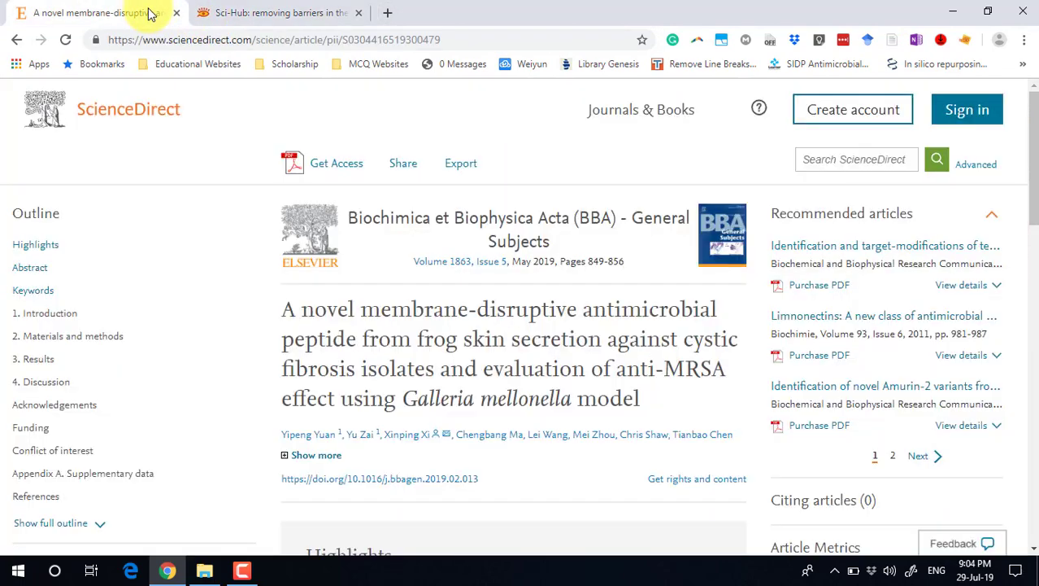
{"action": "left_click", "coordinate": [238, 39]}
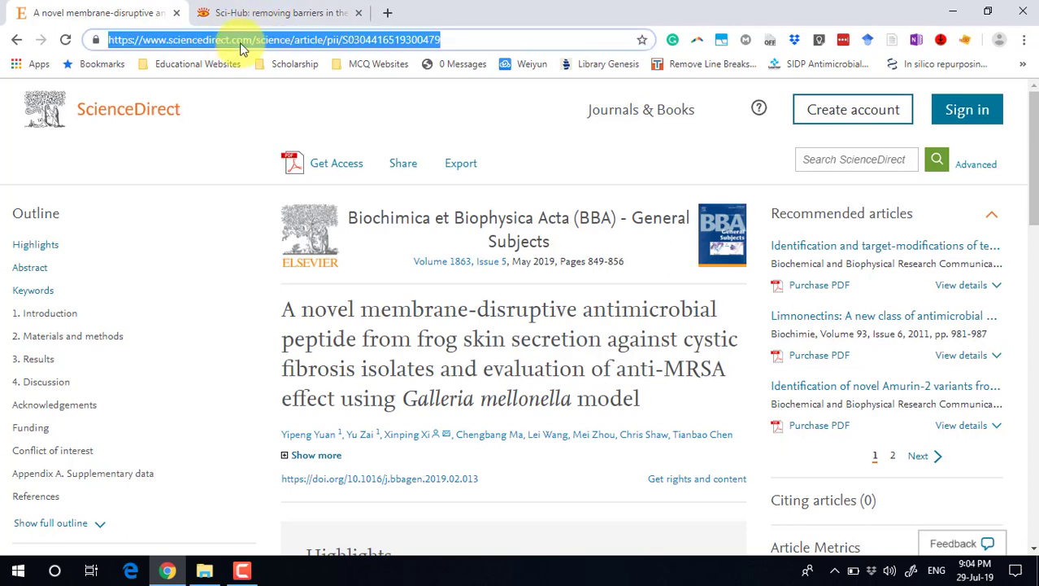
{"action": "right_click", "coordinate": [240, 43]}
{"action": "left_click", "coordinate": [262, 130]}
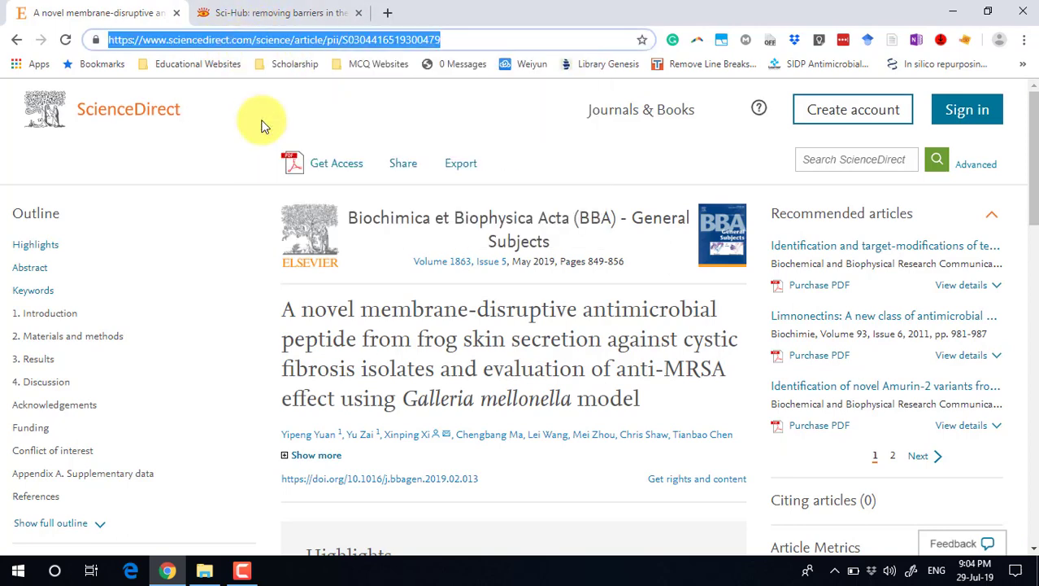
Paste the article URL into Sci-Hub's search field and submit it
{"action": "left_click", "coordinate": [298, 14]}
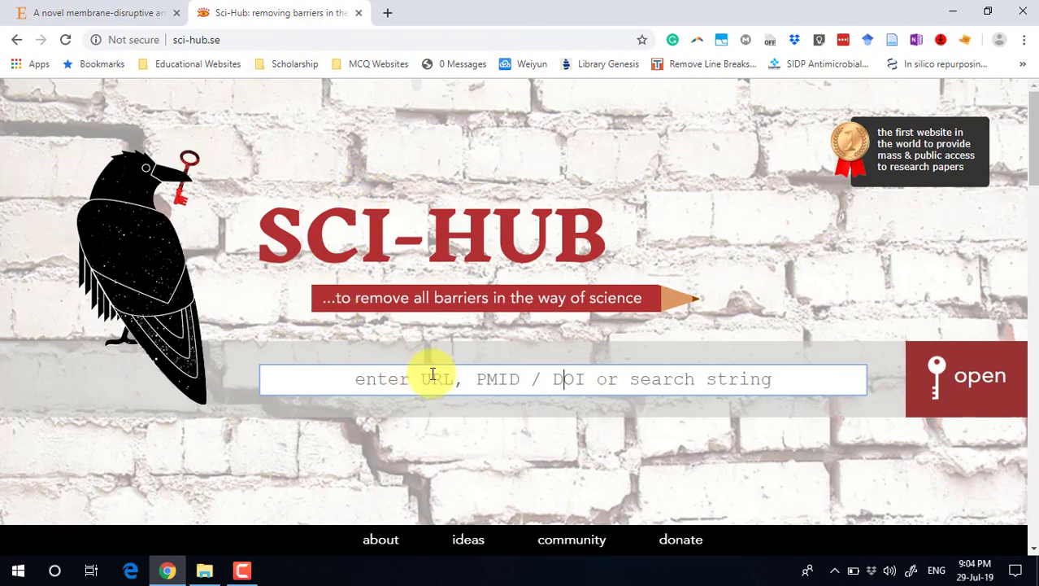
{"action": "right_click", "coordinate": [470, 379]}
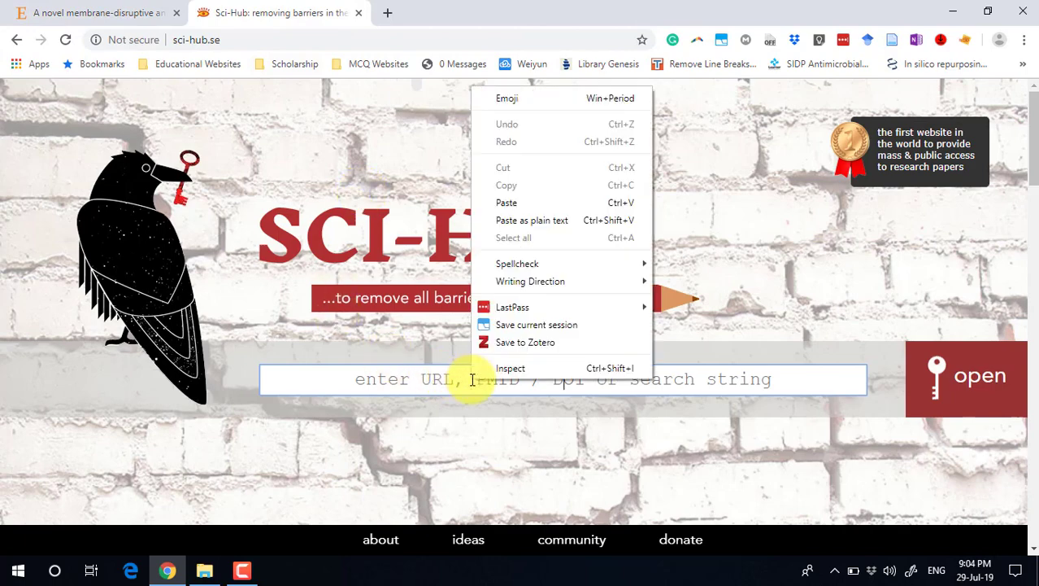
{"action": "left_click", "coordinate": [568, 203]}
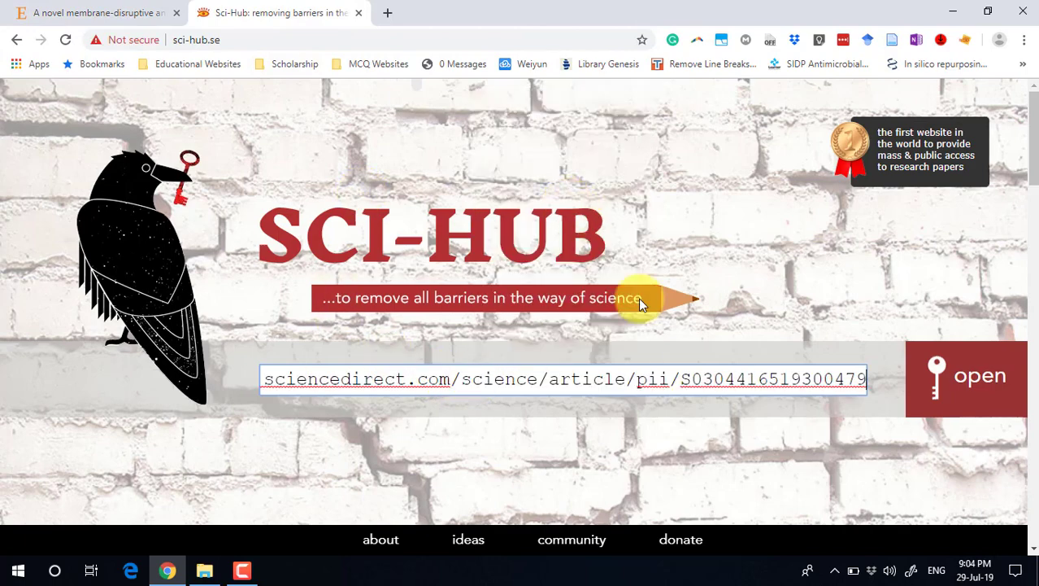
{"action": "left_click", "coordinate": [939, 368]}
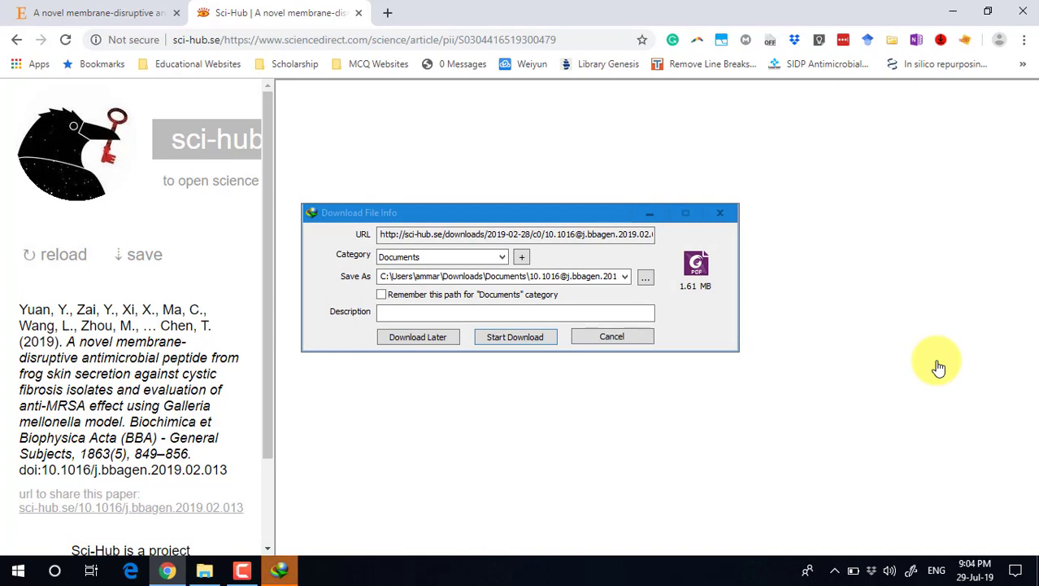
Cancel the 1.61 MB PDF download in the Download File Info dialog
{"action": "left_click", "coordinate": [630, 338]}
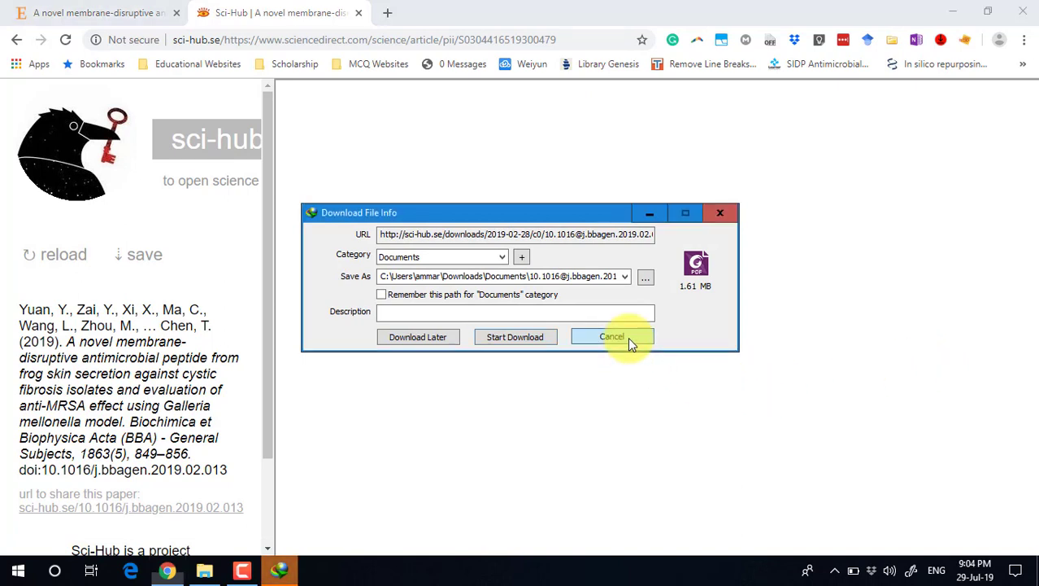